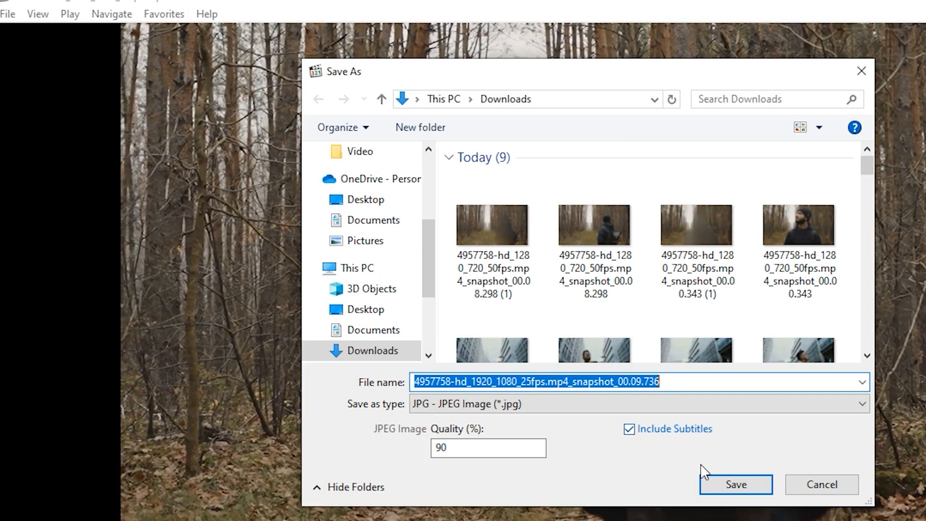
Save the forest frame snapshot as a JPEG in the Downloads folder.
click(731, 484)
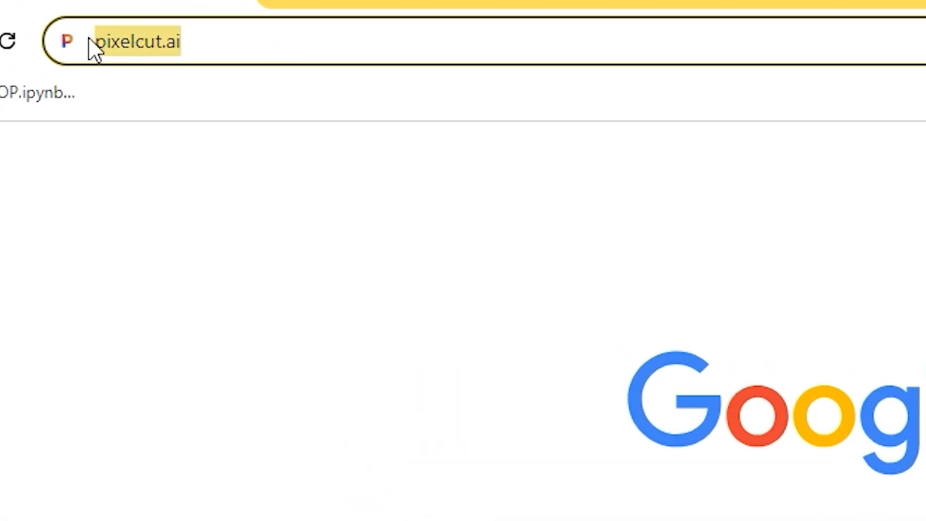
Load the forest snapshot into Pixelcut's Magic Eraser tool.
key(Return)
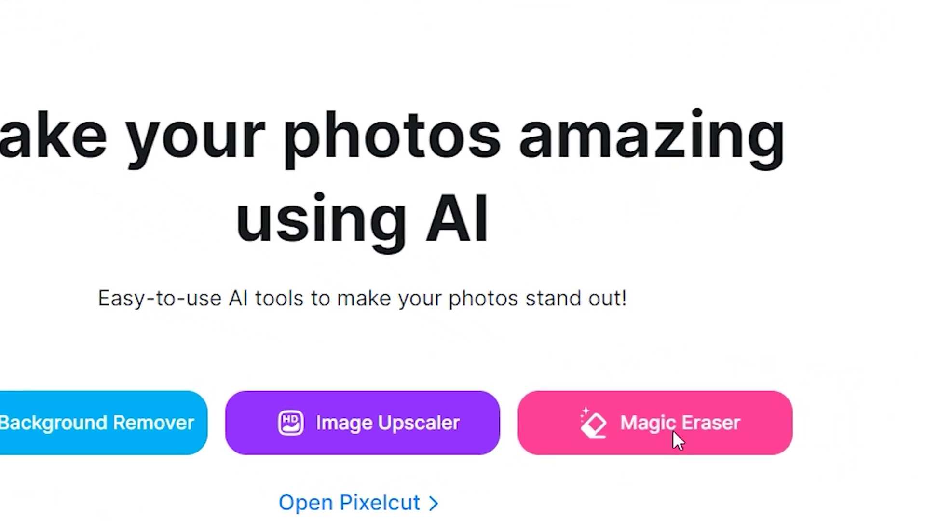
click(673, 430)
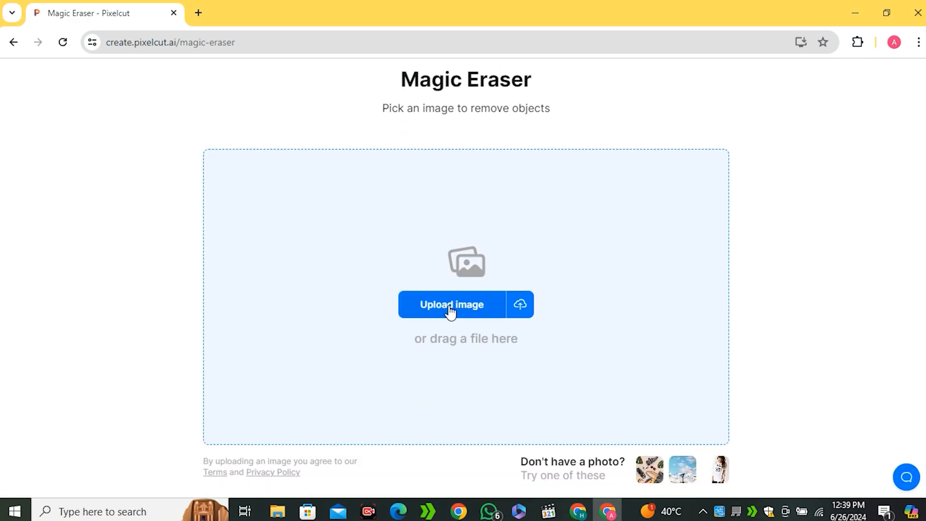
click(450, 311)
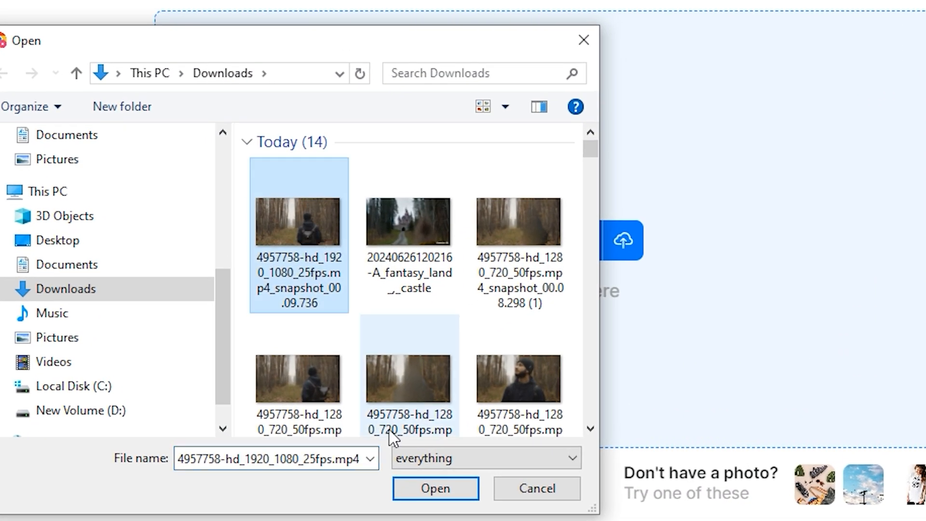
click(435, 488)
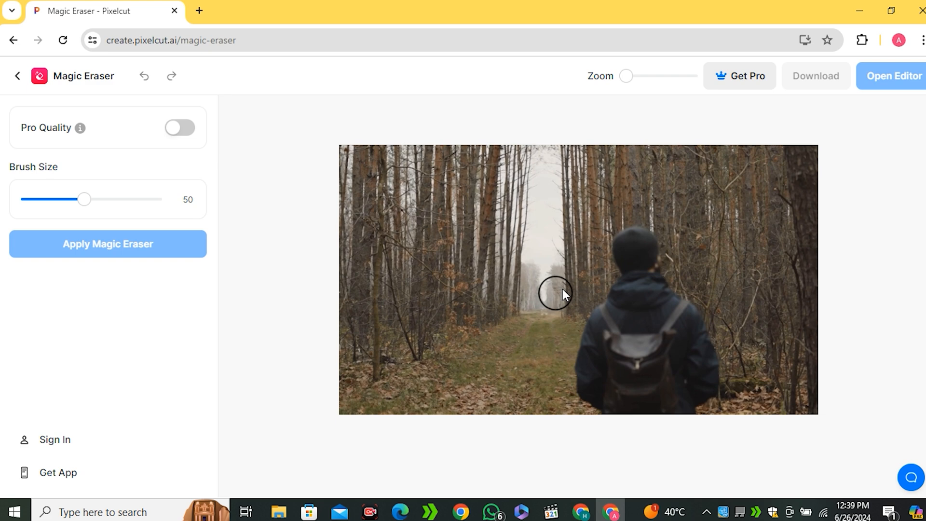
Brush over the hooded person, erase them, and download the cleaned forest image.
drag(639, 240, 627, 264)
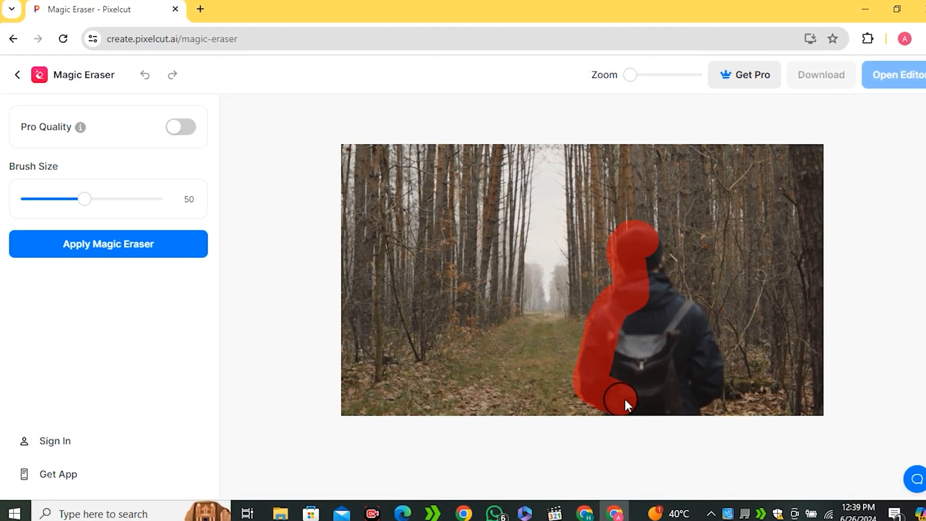
mouse_move(705, 366)
mouse_down()
mouse_move(645, 244)
mouse_move(624, 338)
mouse_move(687, 394)
mouse_move(667, 329)
mouse_move(621, 322)
mouse_up()
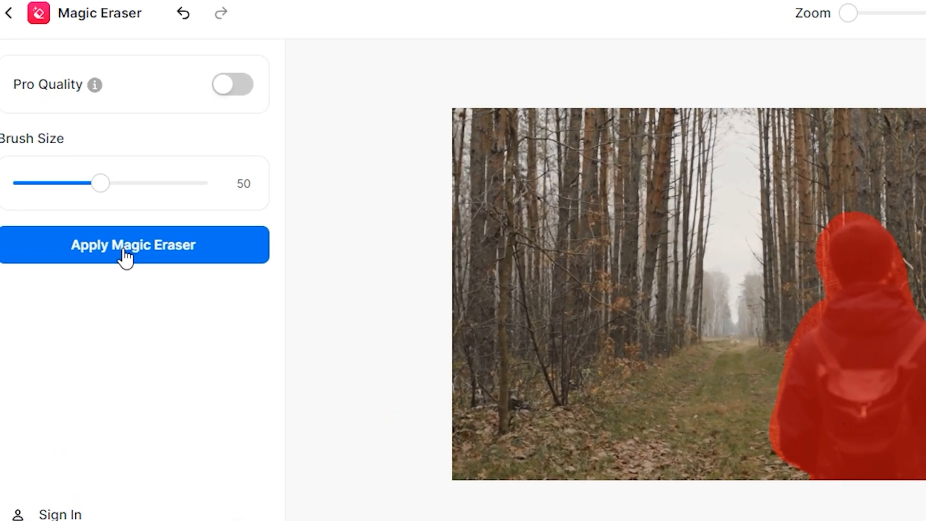
click(126, 249)
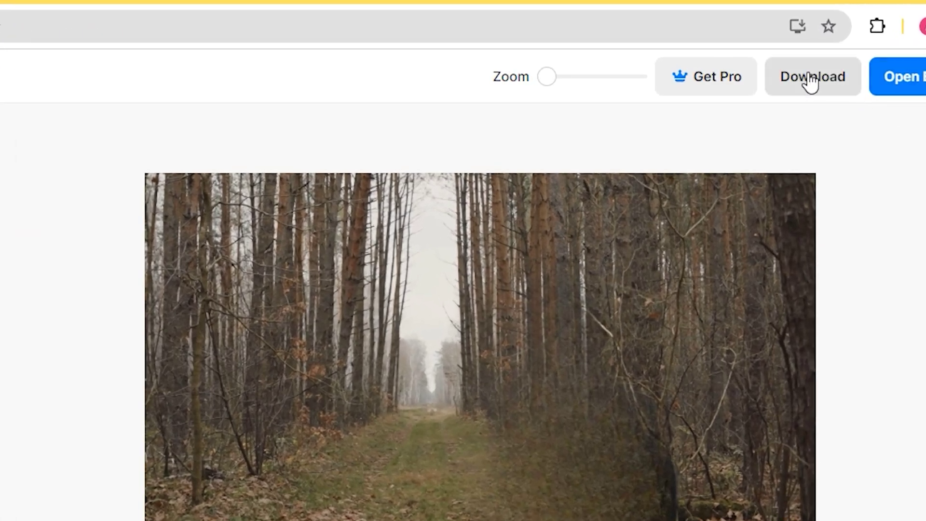
click(810, 79)
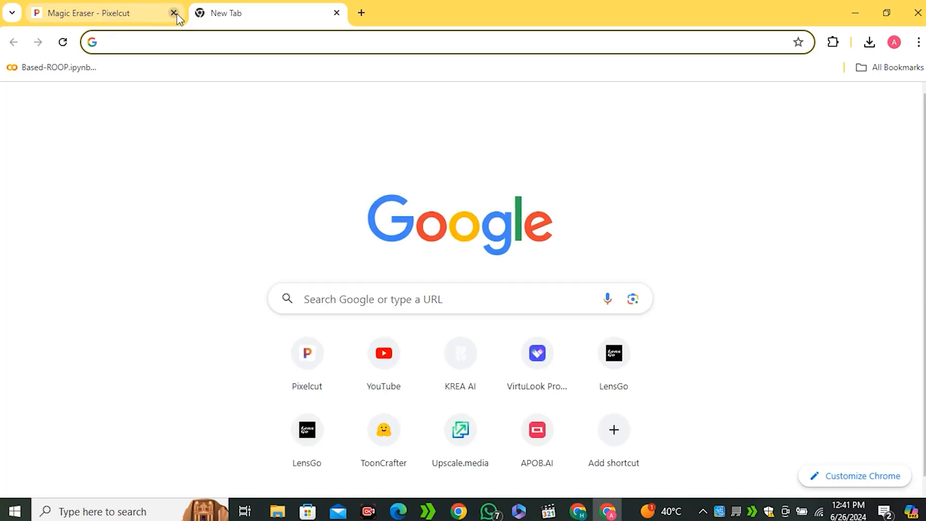
text(lensgo.ai/)
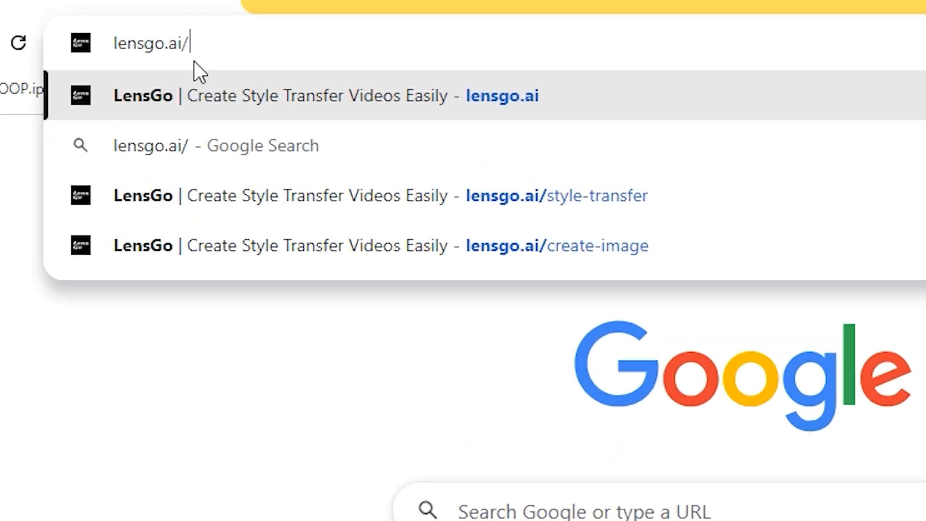
Go to lensgo.ai and switch to its Create Images page.
key(Return)
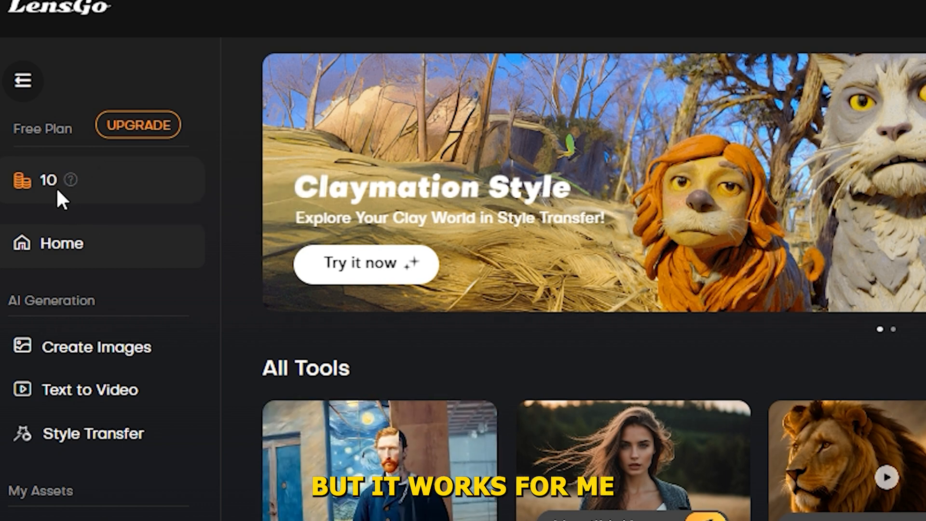
click(118, 372)
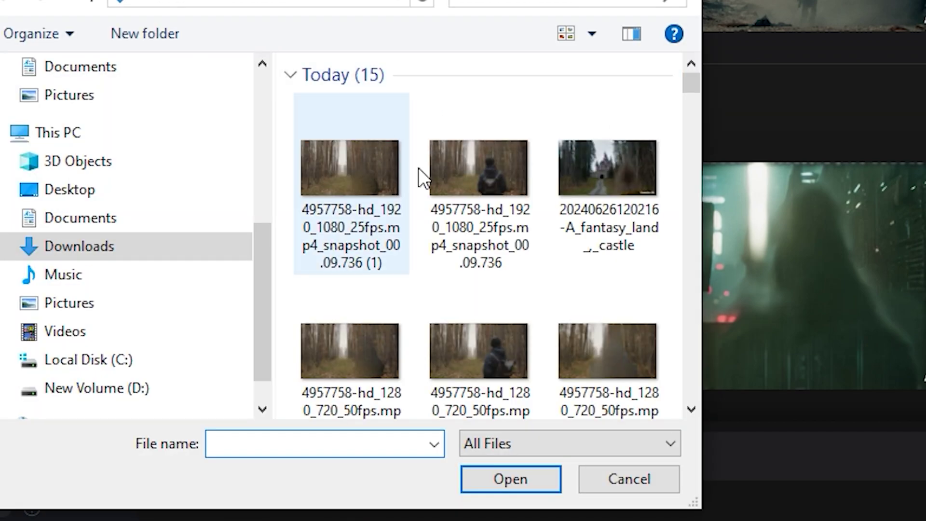
Generate castle images from the empty forest reference with the Real model and fantasy-castle prompt.
click(382, 217)
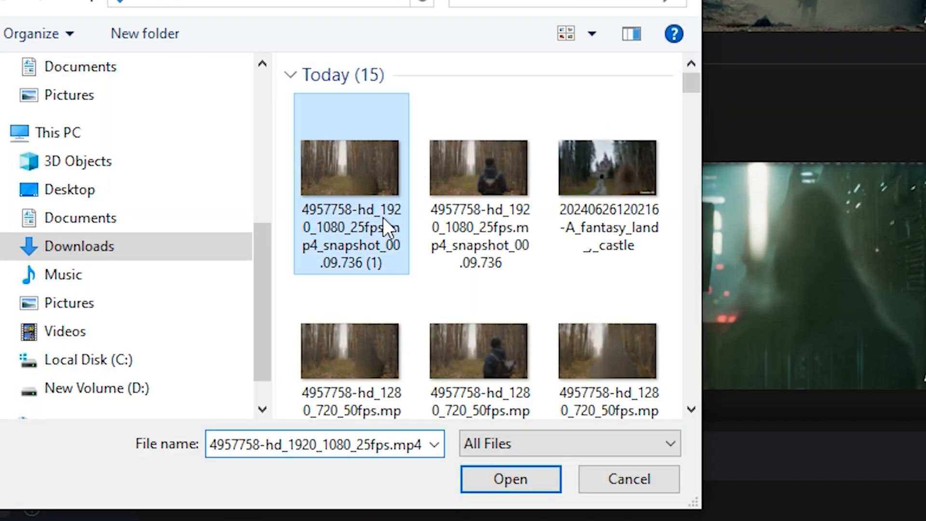
click(520, 474)
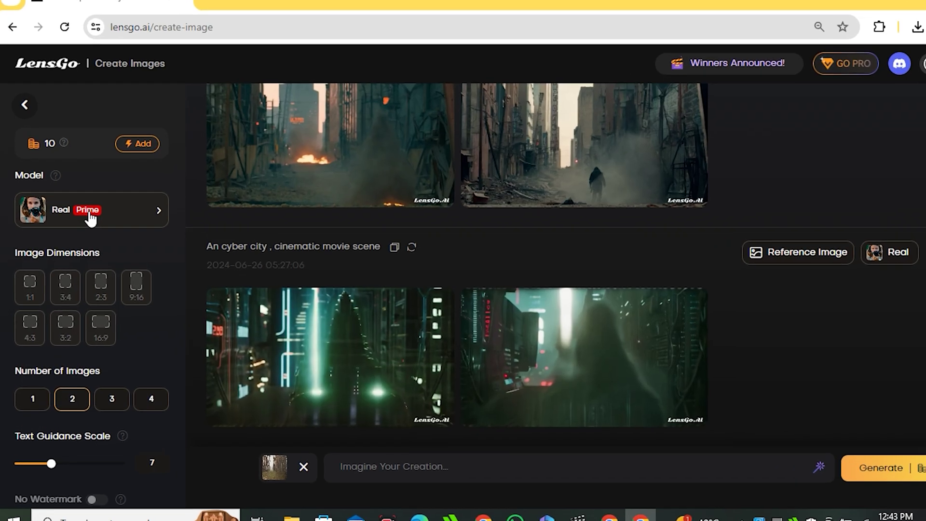
click(154, 179)
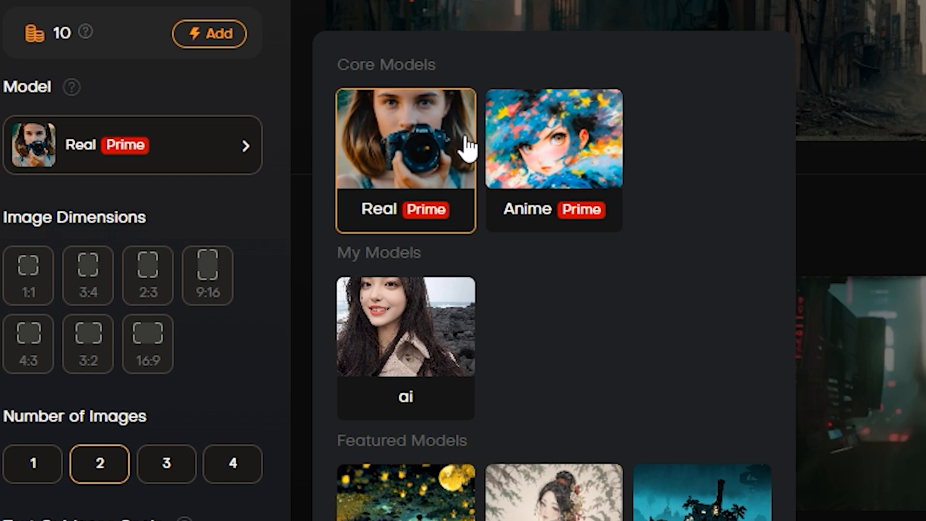
click(416, 202)
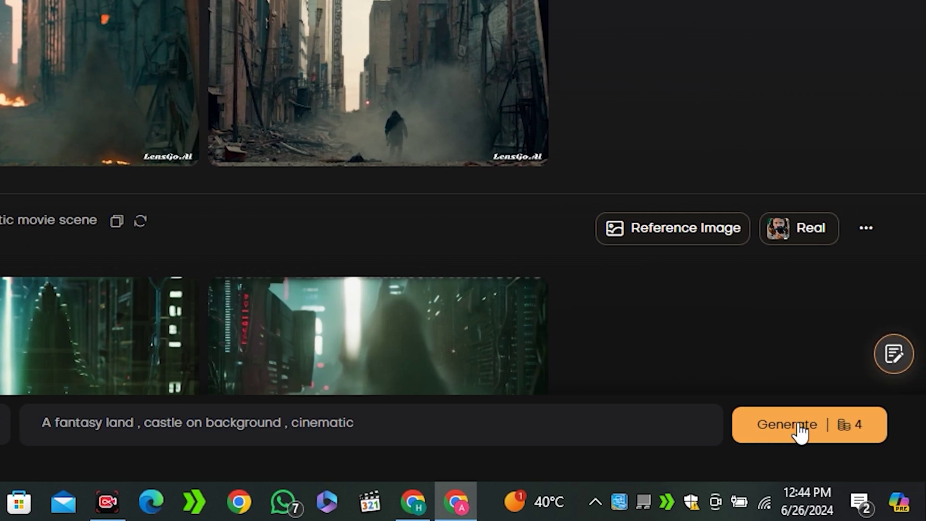
click(792, 426)
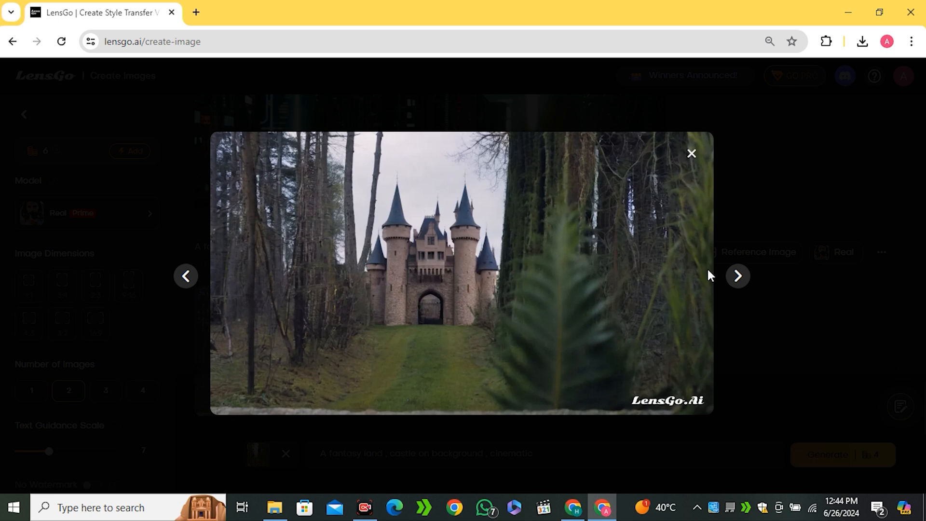
Preview the generated castle images and download the left castle-in-forest one.
click(734, 279)
click(674, 341)
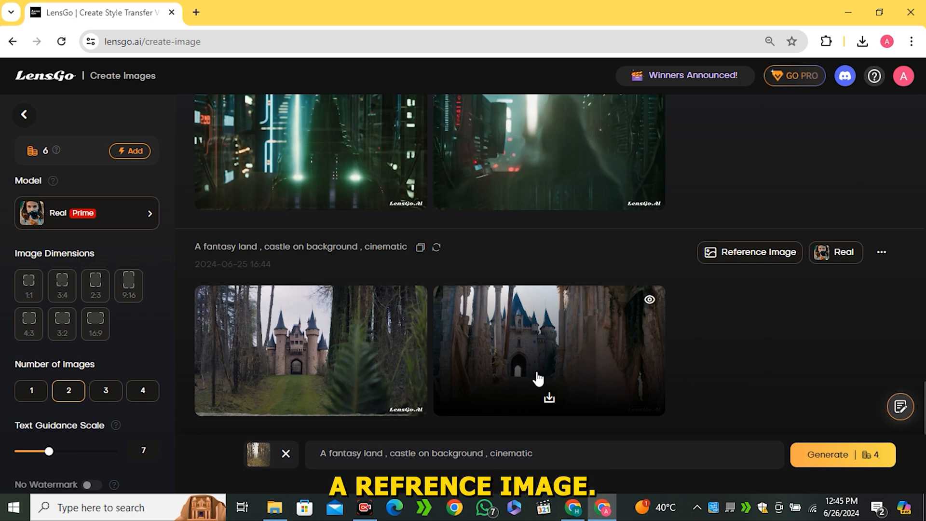
click(294, 345)
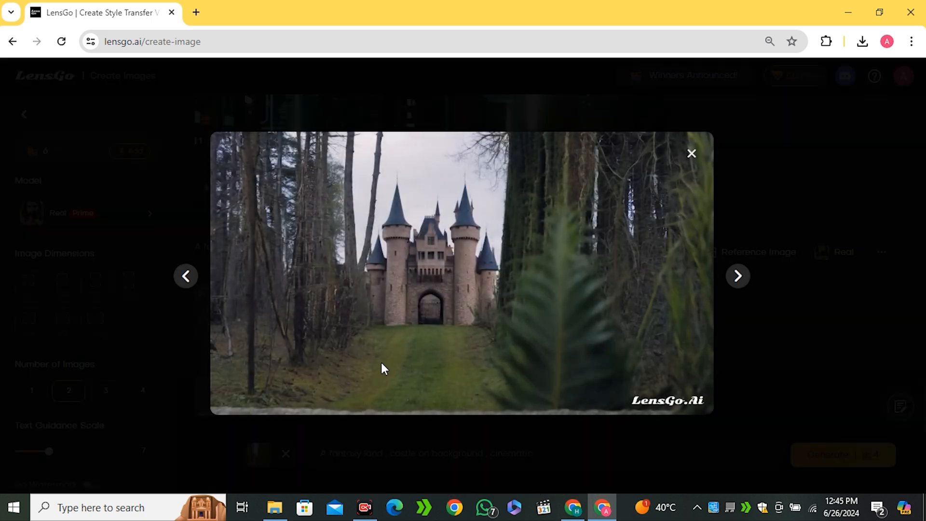
key(Escape)
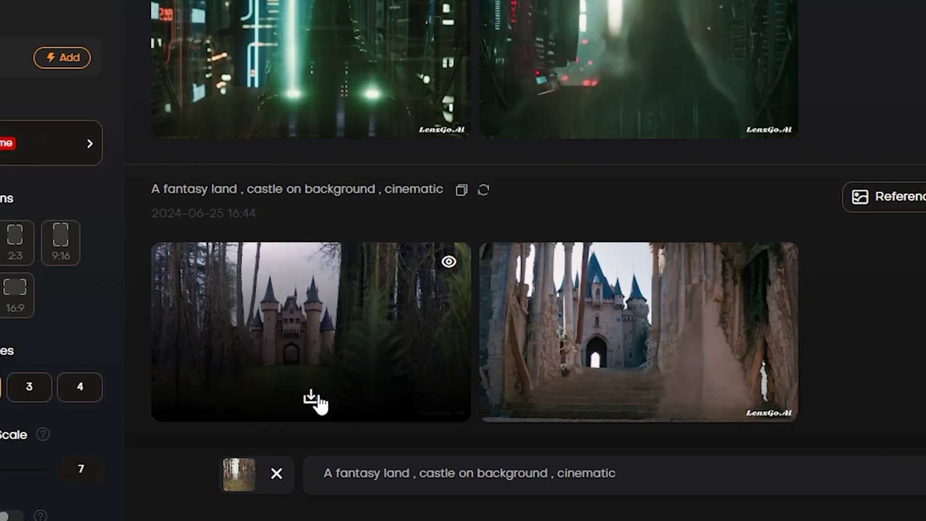
click(310, 396)
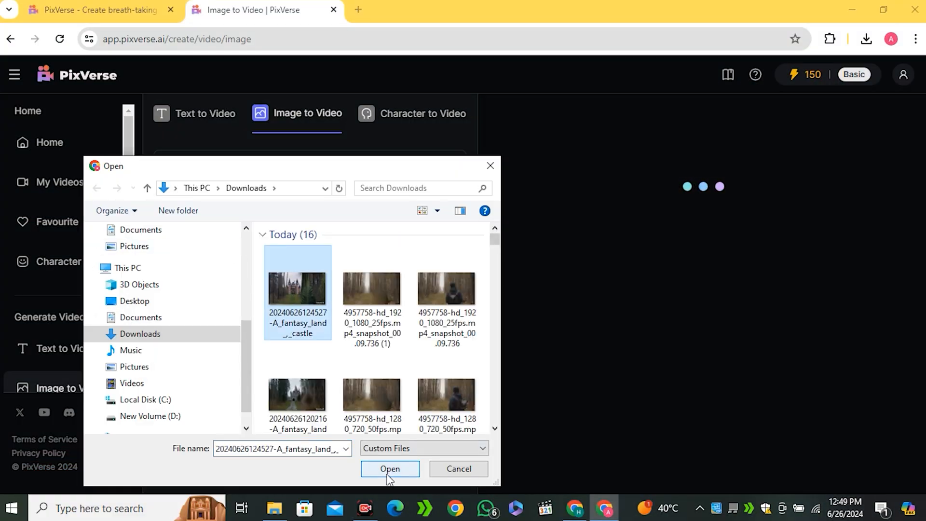
Upload the castle image into PixVerse's Image to Video panel.
click(390, 469)
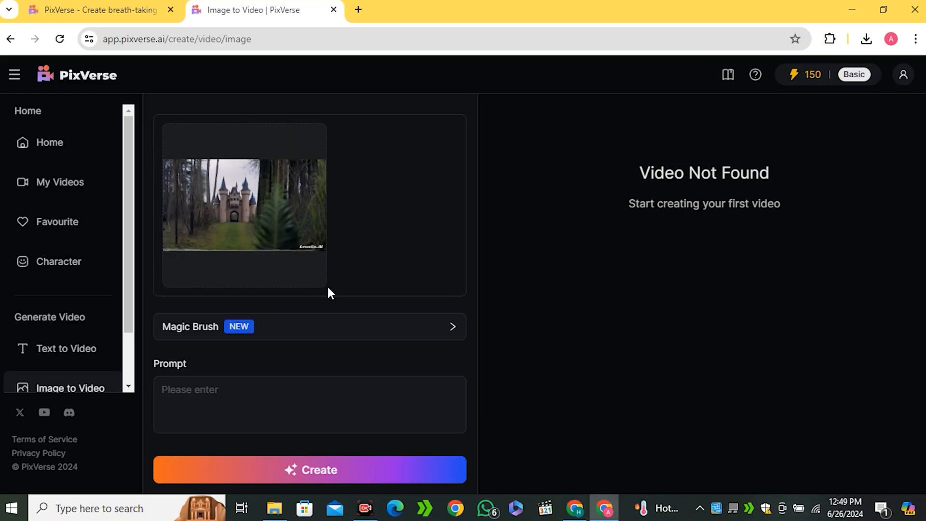
scroll(327, 285, down, 3)
scroll(329, 289, down, 2)
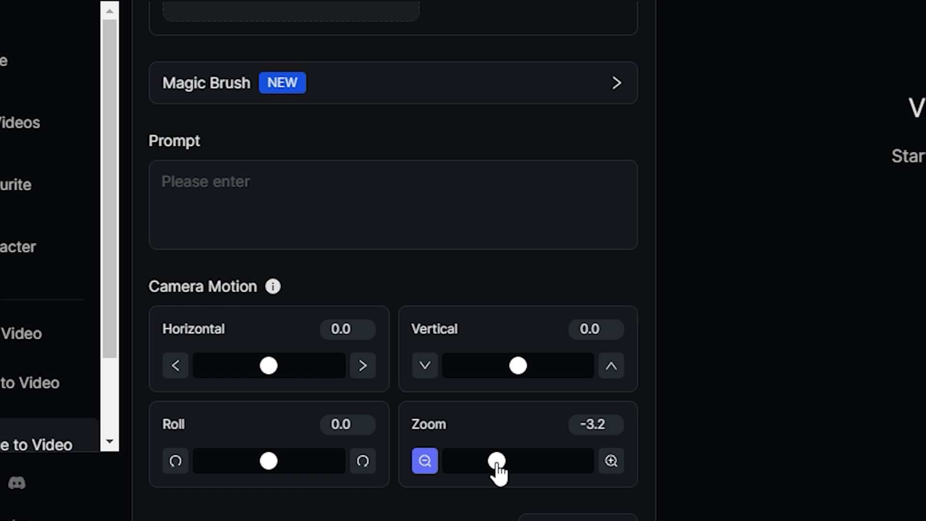
scroll(493, 464, down, 2)
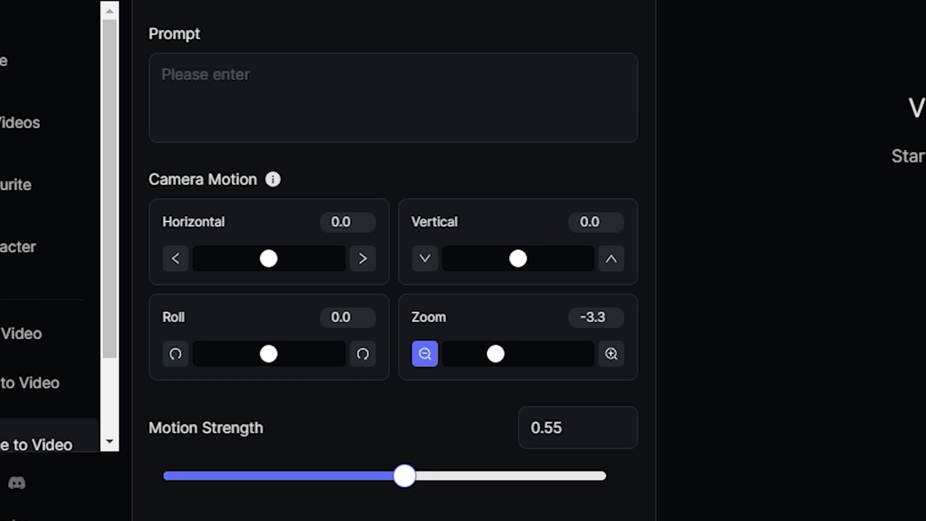
scroll(405, 433, down, 2)
Create the 4-second castle video with -5.1 zoom and 0.55 motion strength.
click(372, 490)
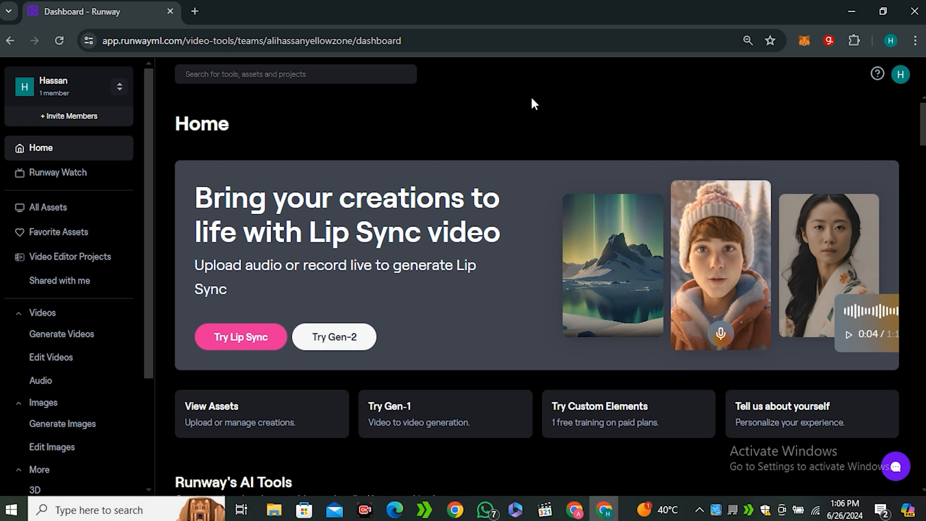
scroll(637, 210, down, 2)
scroll(637, 209, down, 4)
scroll(760, 279, up, 5)
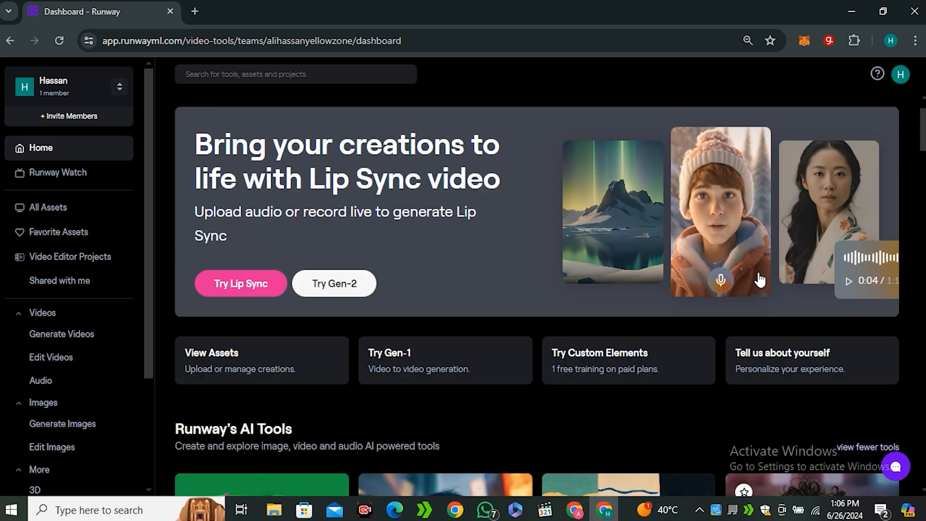
scroll(760, 279, up, 1)
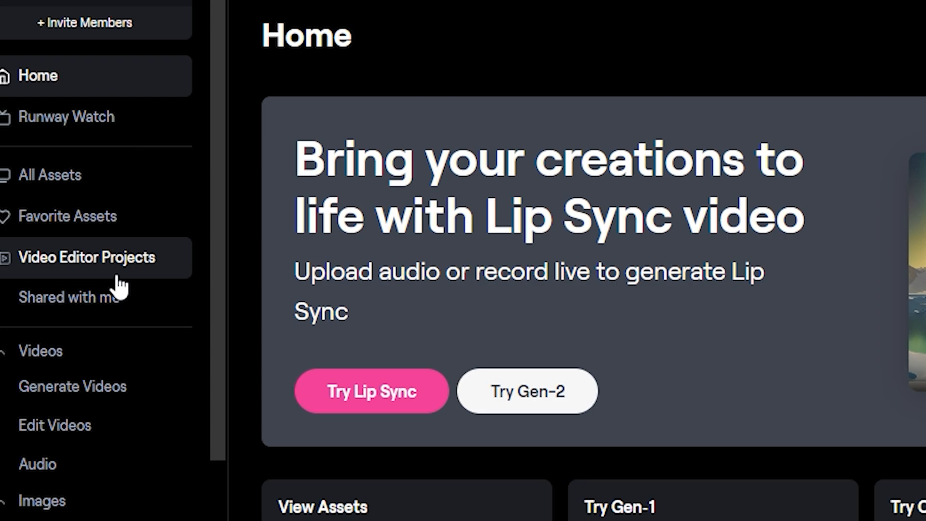
Start a new Green Screen project in Runway's video editor.
click(64, 268)
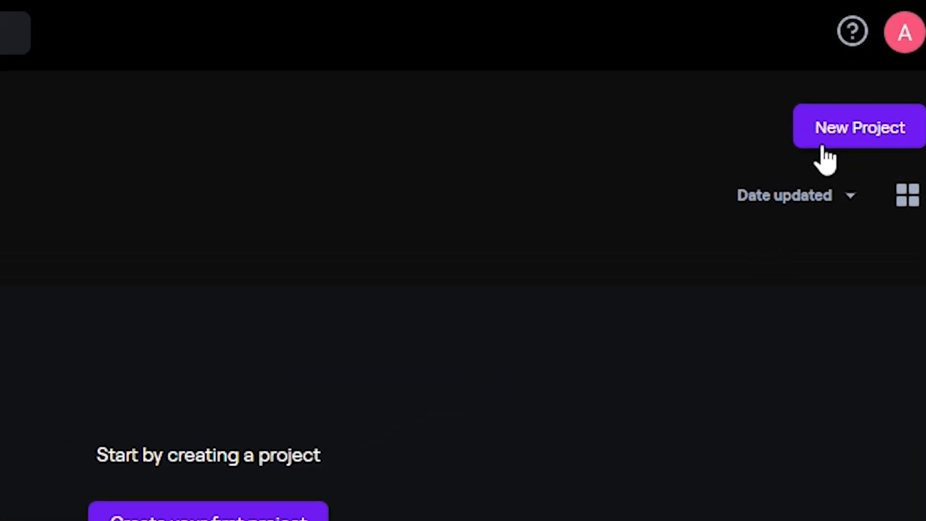
click(831, 134)
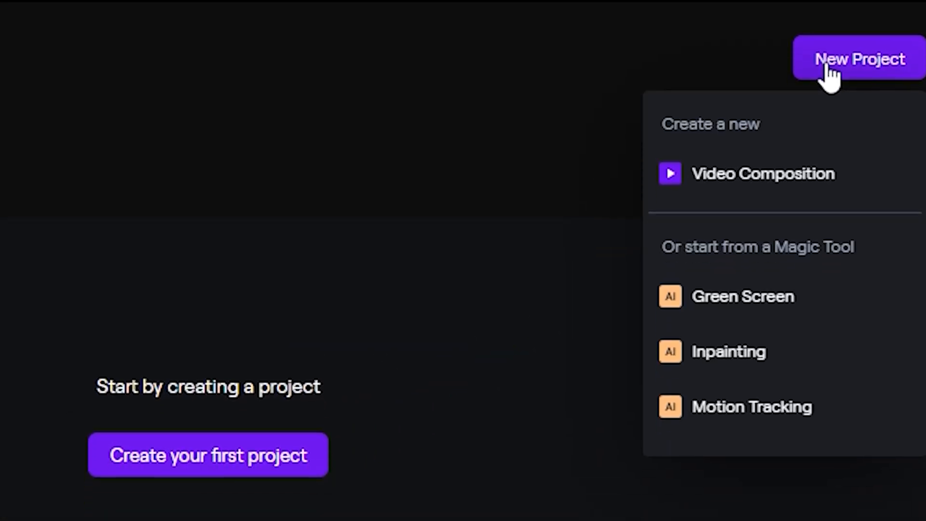
click(766, 297)
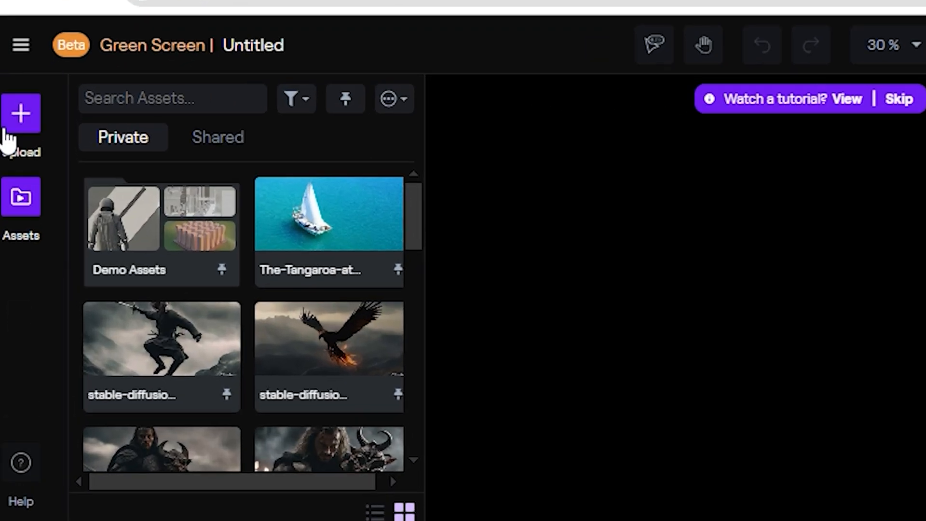
click(21, 114)
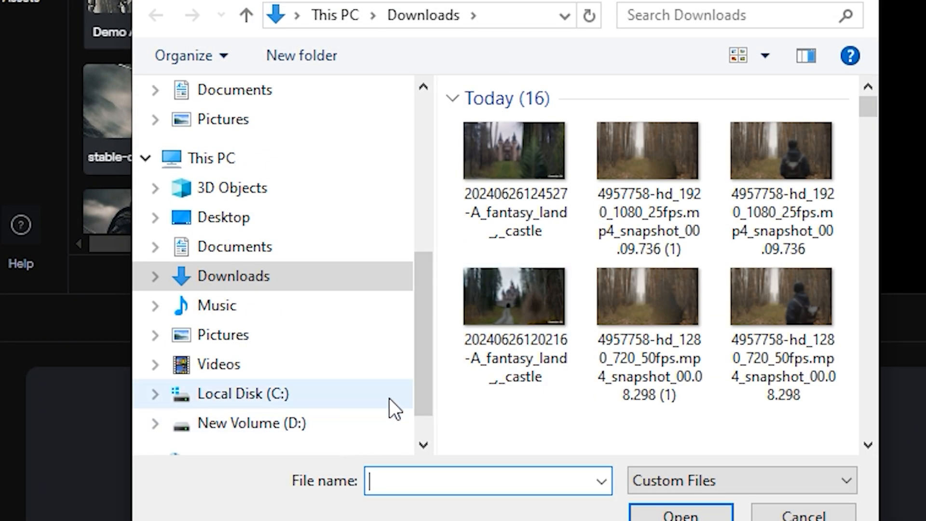
Upload the man's forest clip from Downloads\Video and load it onto the timeline for masking.
double_click(531, 155)
click(520, 181)
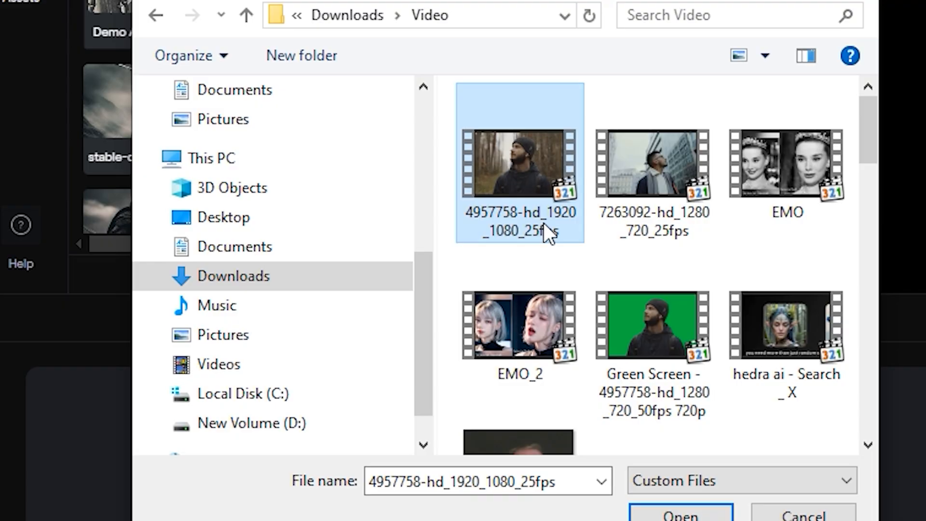
click(680, 514)
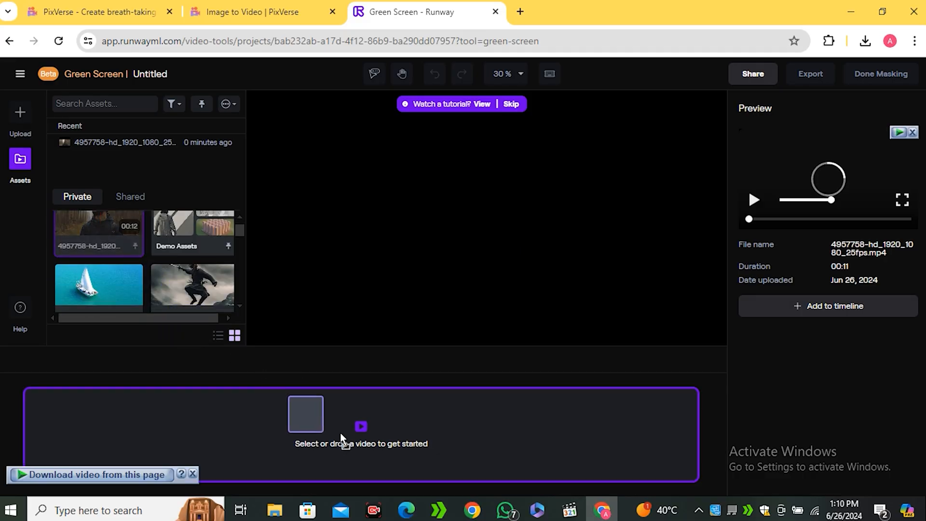
drag(342, 439, 344, 440)
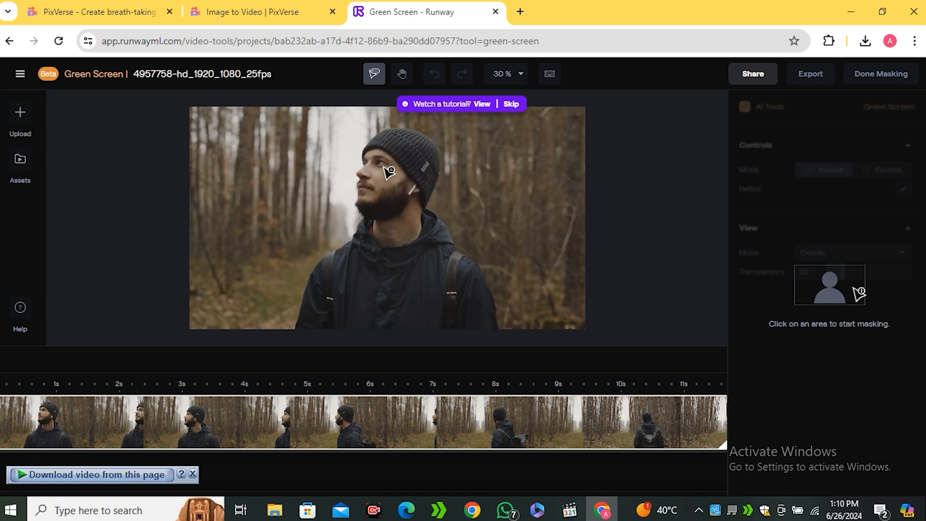
Mask the beanie and jacket as the subject, check it zoomed in, and feather the edges to 5.
click(397, 137)
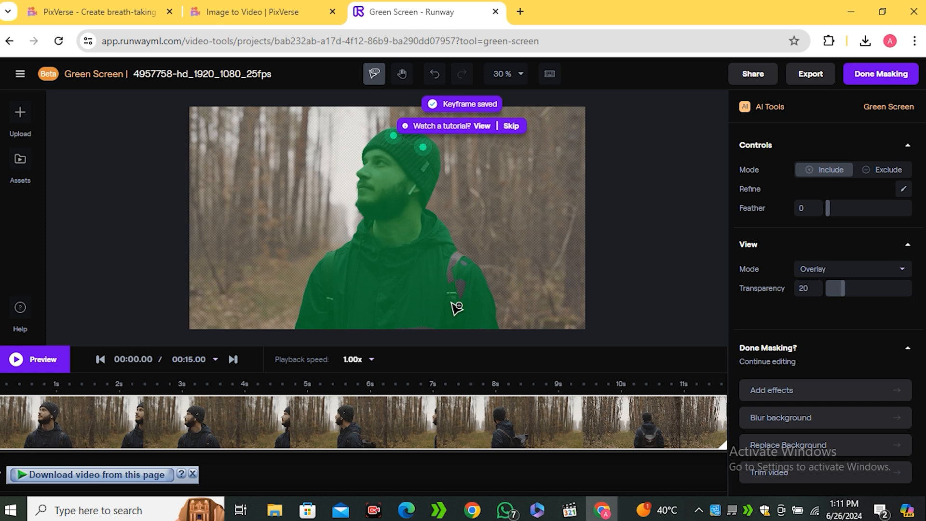
click(466, 280)
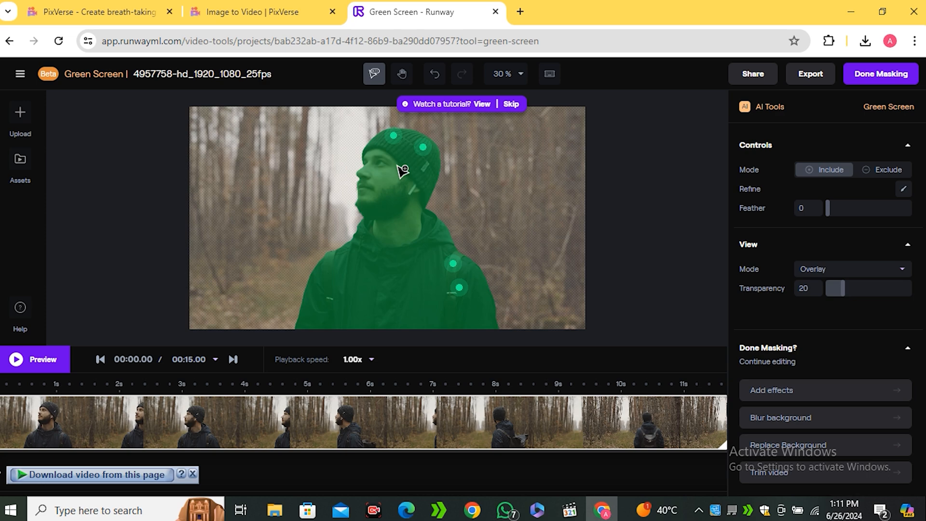
click(509, 75)
click(451, 127)
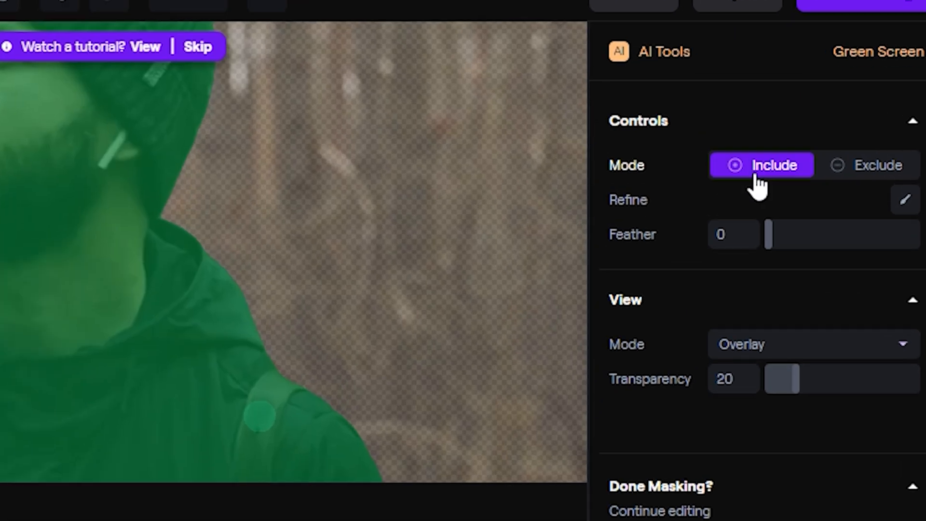
click(508, 74)
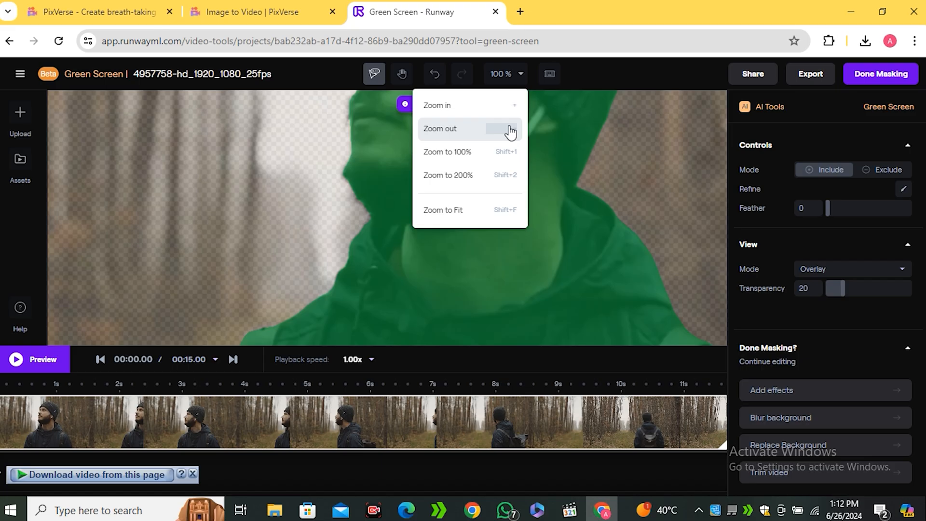
click(511, 129)
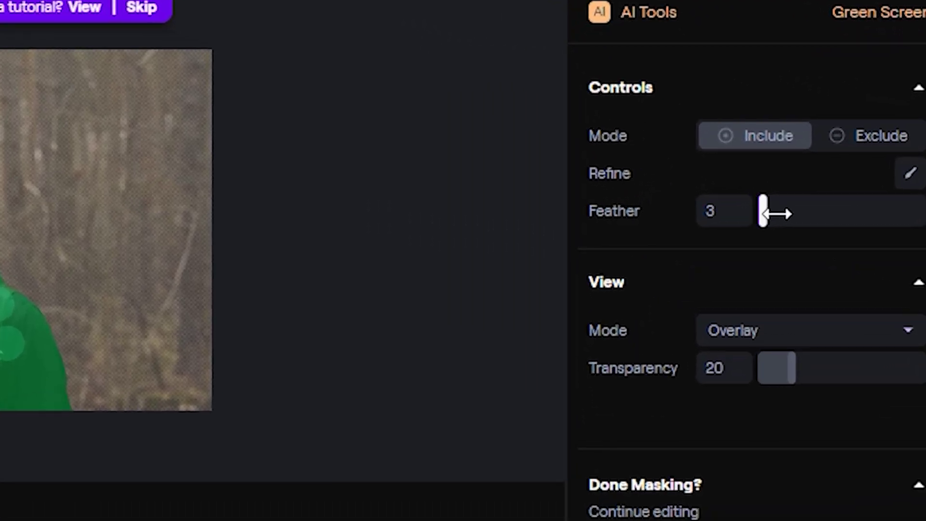
drag(775, 214, 783, 212)
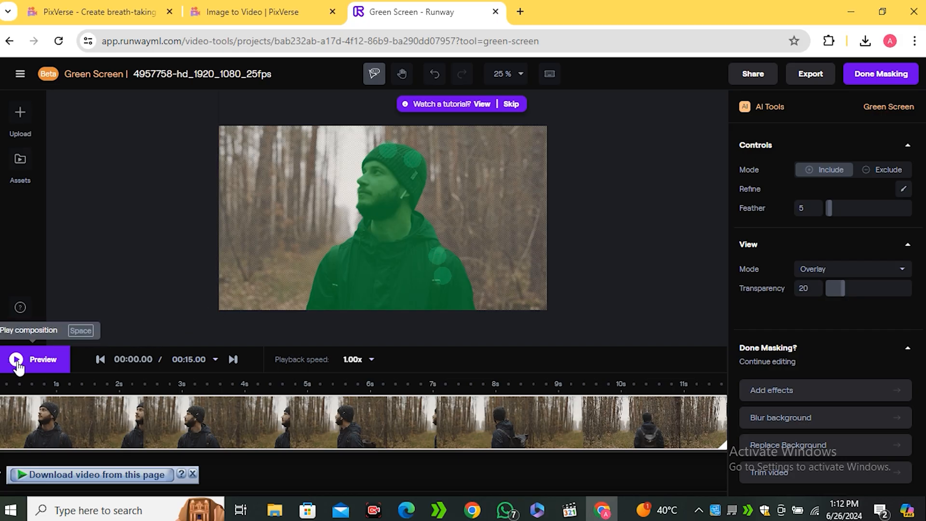
Preview the masked clip and export it over a green background as 720p MP4.
click(17, 359)
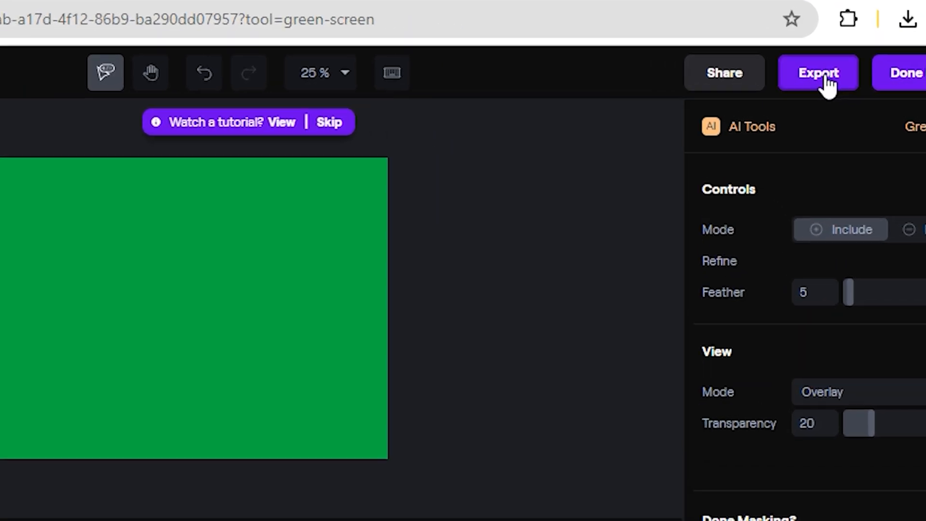
click(811, 74)
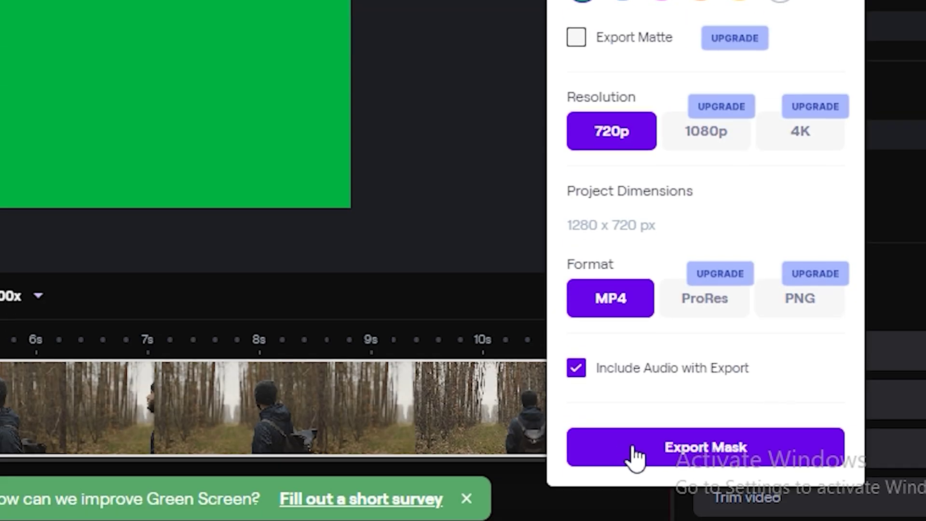
click(636, 456)
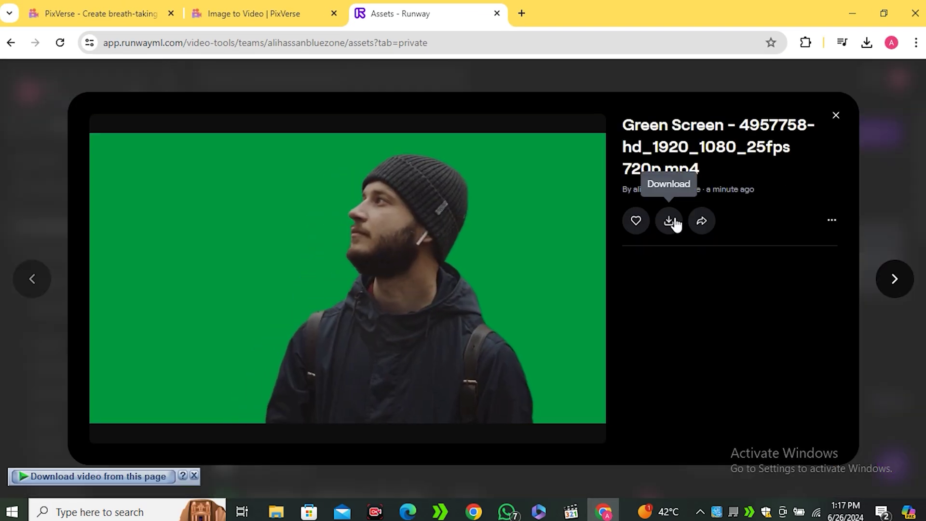
Download the exported green-screen video from Assets.
click(670, 221)
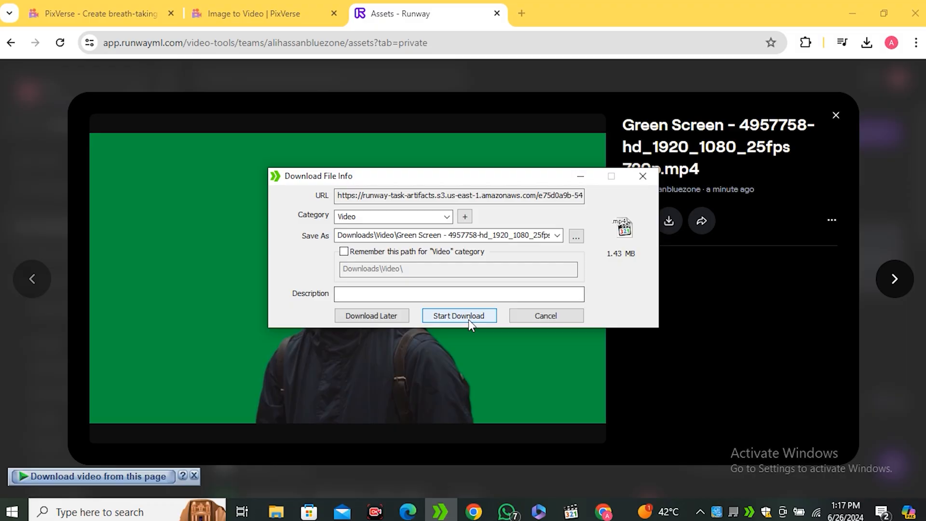
click(467, 320)
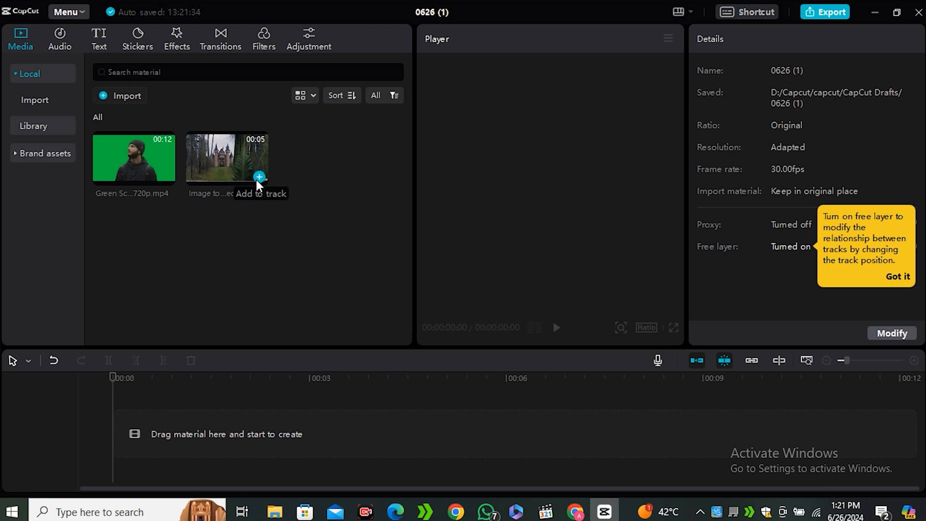
Add the castle video and then the green-screen clip to the timeline.
click(258, 177)
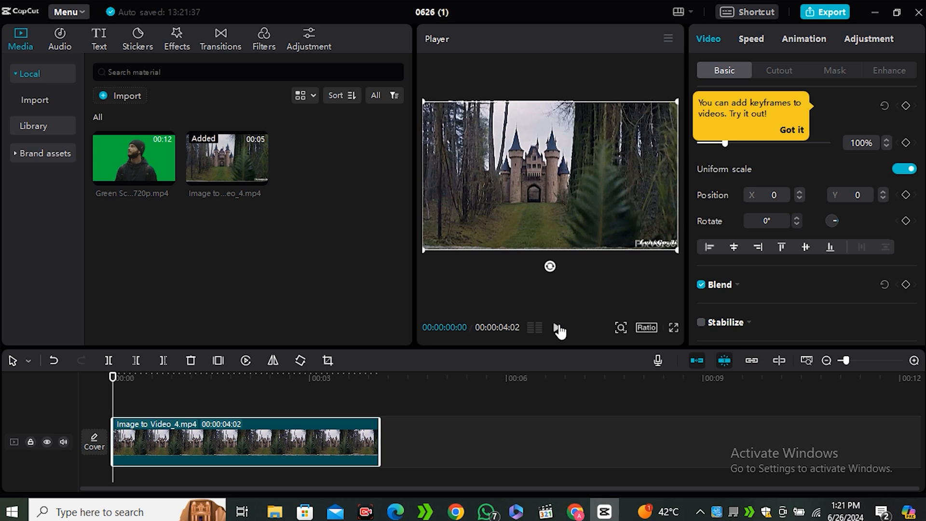
click(165, 181)
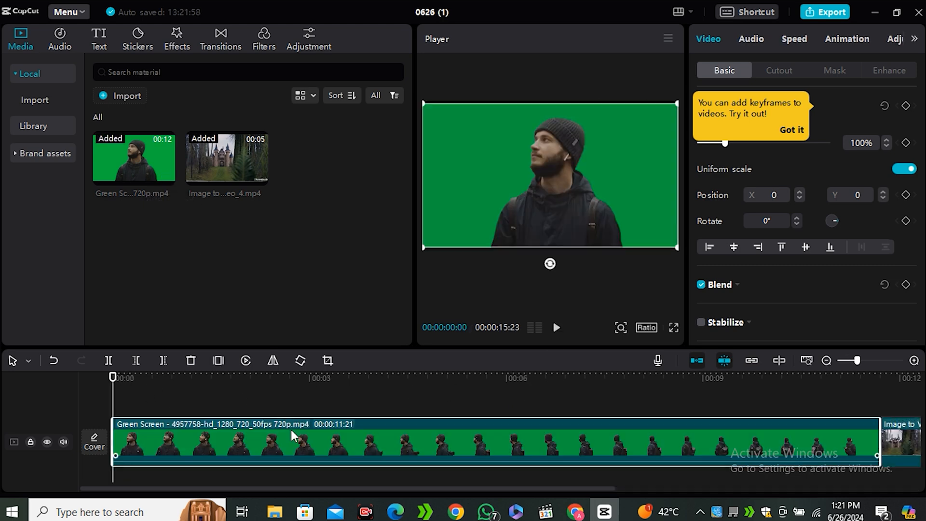
Move the green-screen clip above the castle and chroma-key it on the sampled green.
drag(283, 444, 283, 391)
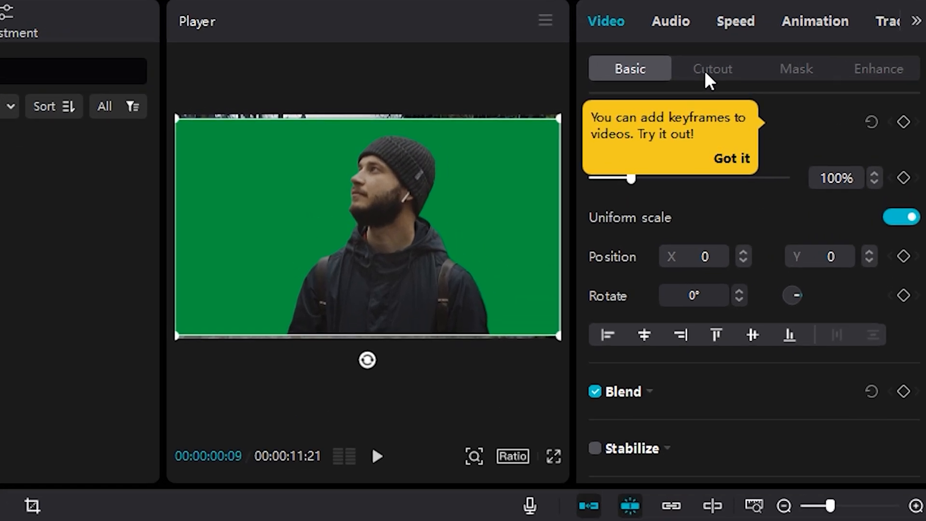
click(705, 71)
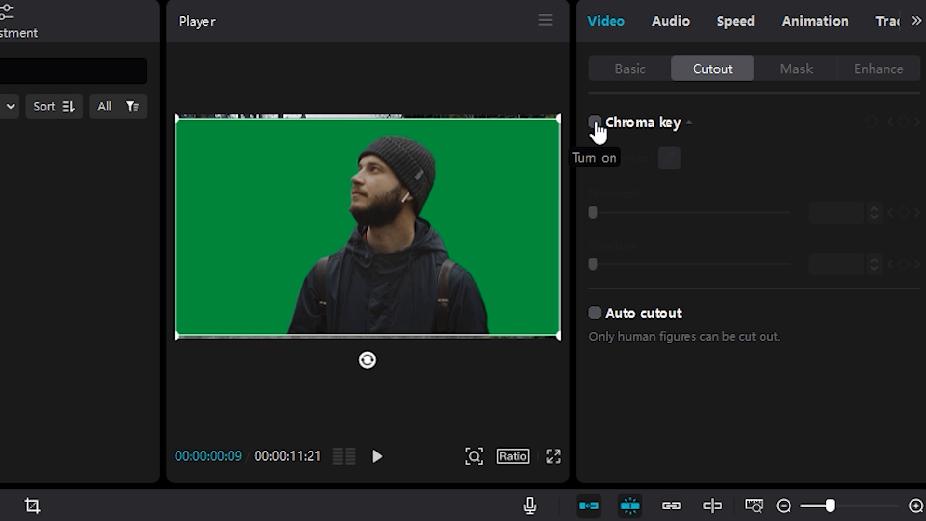
click(595, 122)
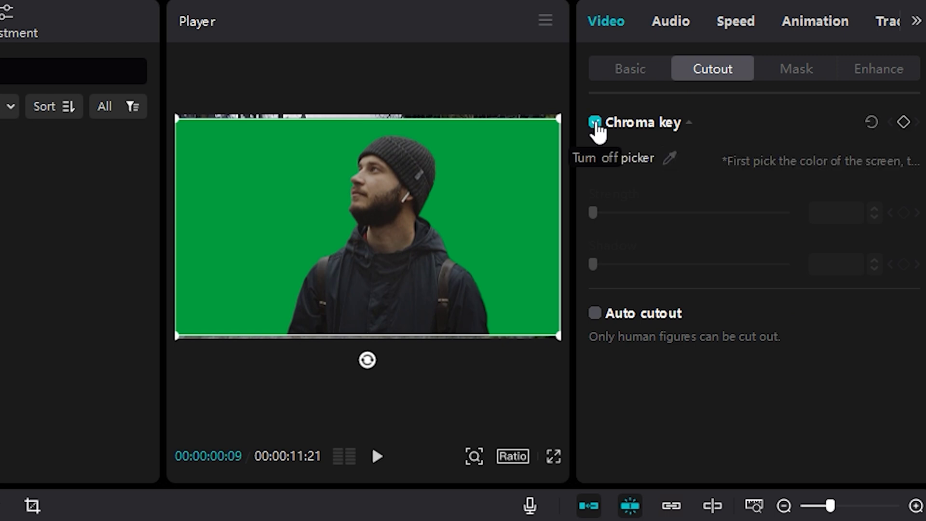
click(668, 159)
click(242, 198)
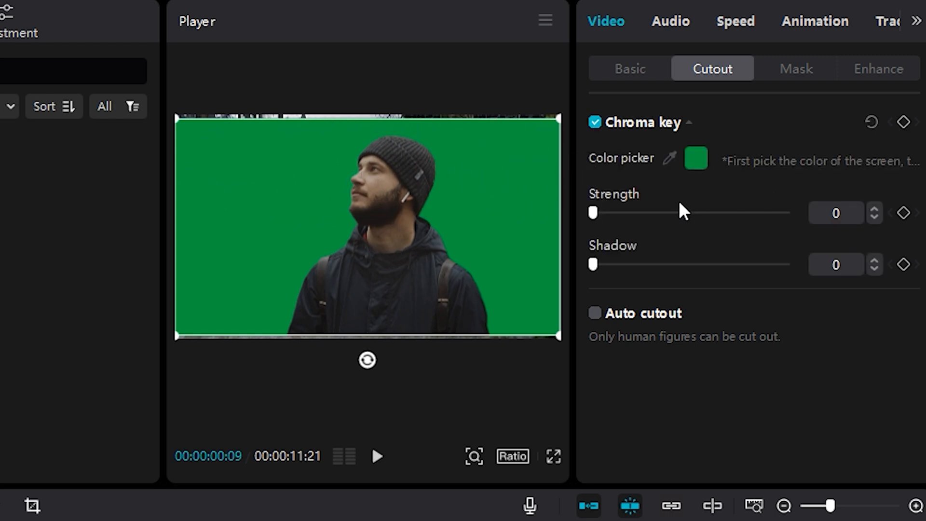
Set the chroma key to Strength 8 and Shadow 5 and play the composite.
drag(594, 214, 603, 213)
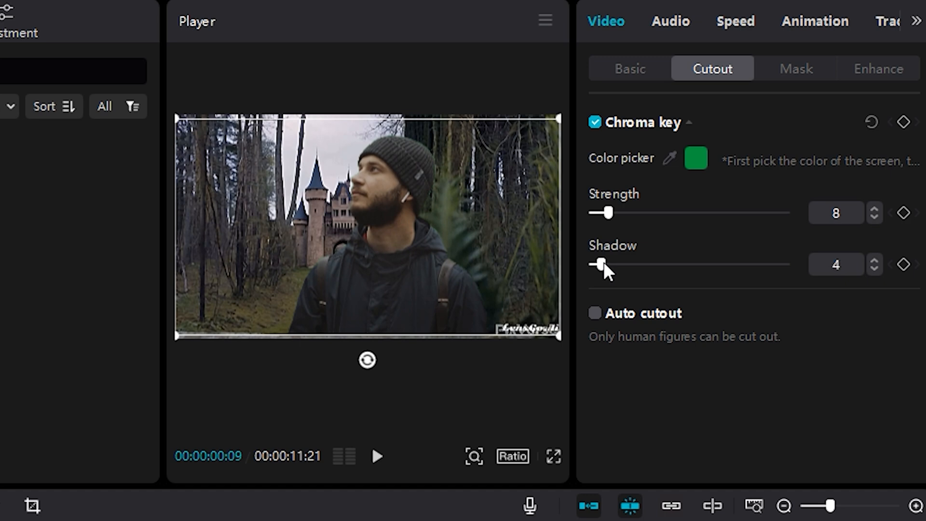
drag(601, 265, 605, 264)
click(379, 458)
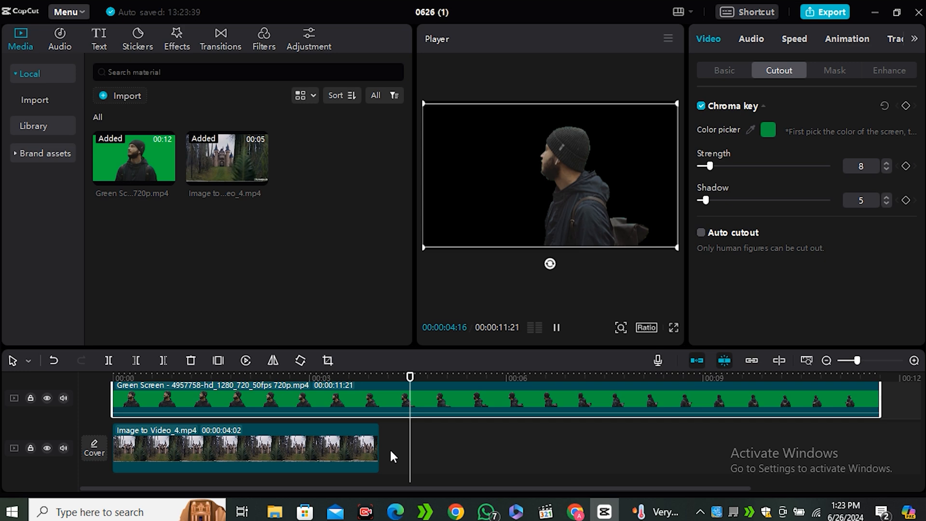
Slow the castle clip to 0.8x, stretching it from 4.1 s to 5.1 s.
click(347, 445)
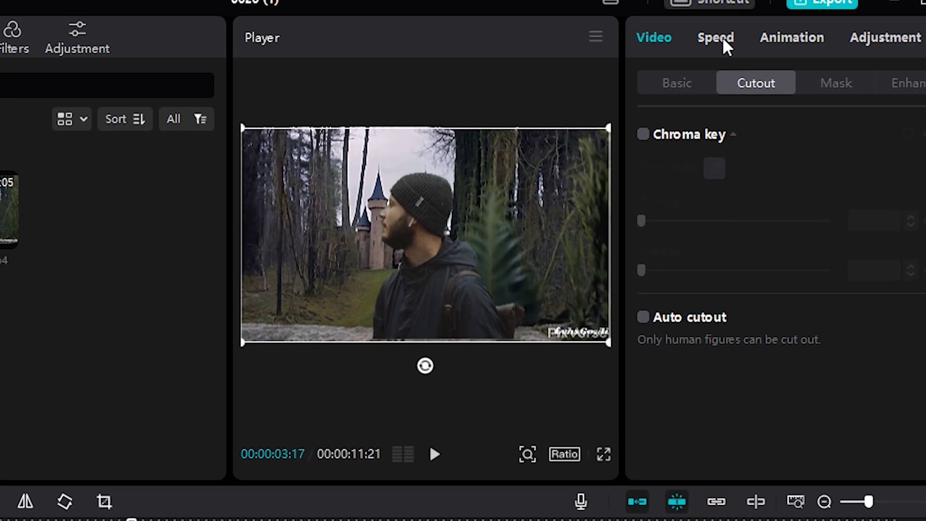
click(753, 38)
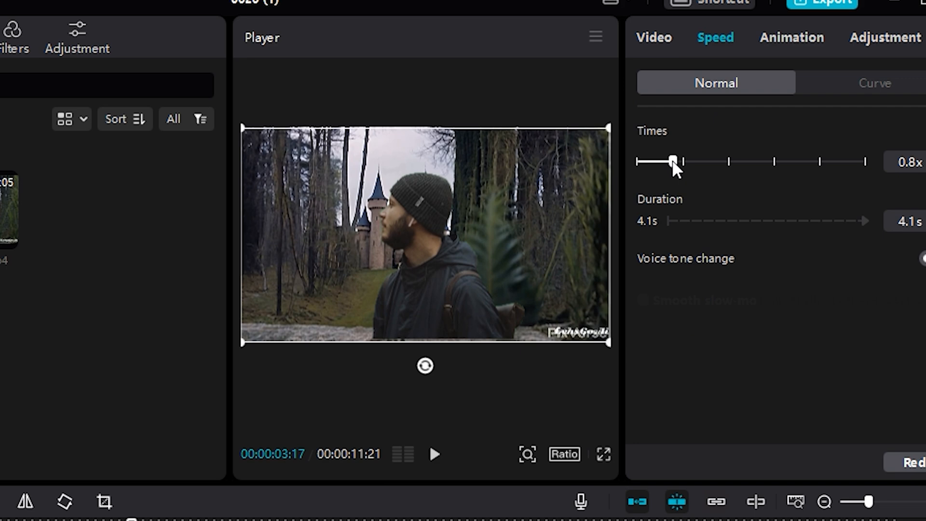
drag(673, 162, 672, 162)
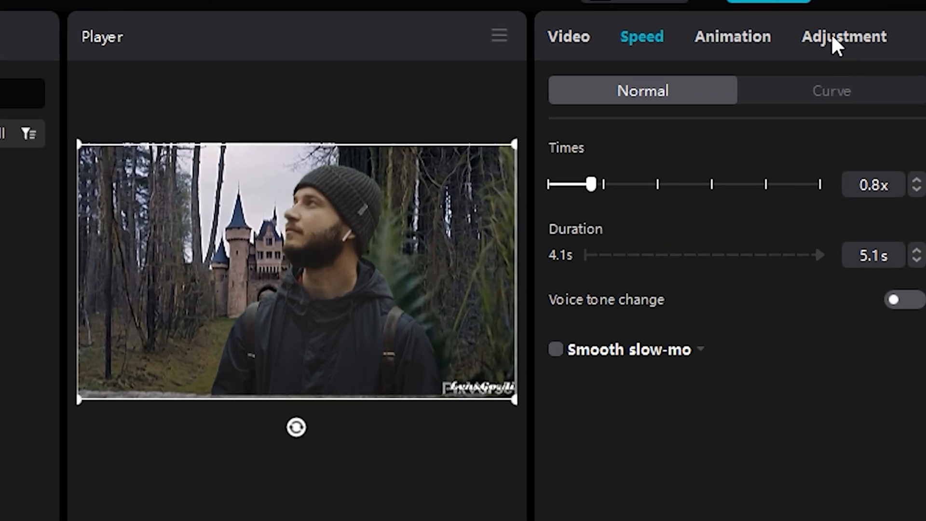
In HSL adjustment, shift the orange hue to -44 and select the reds for muting.
click(836, 40)
click(732, 92)
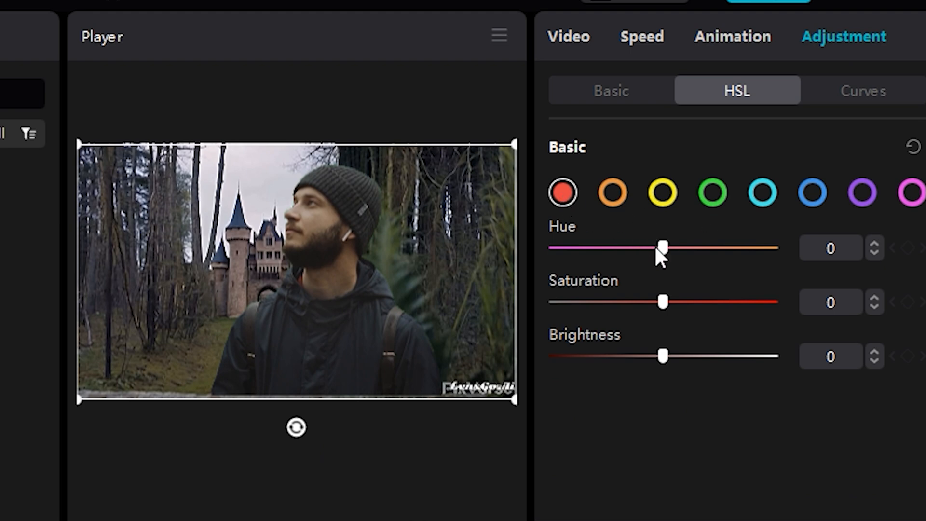
click(614, 193)
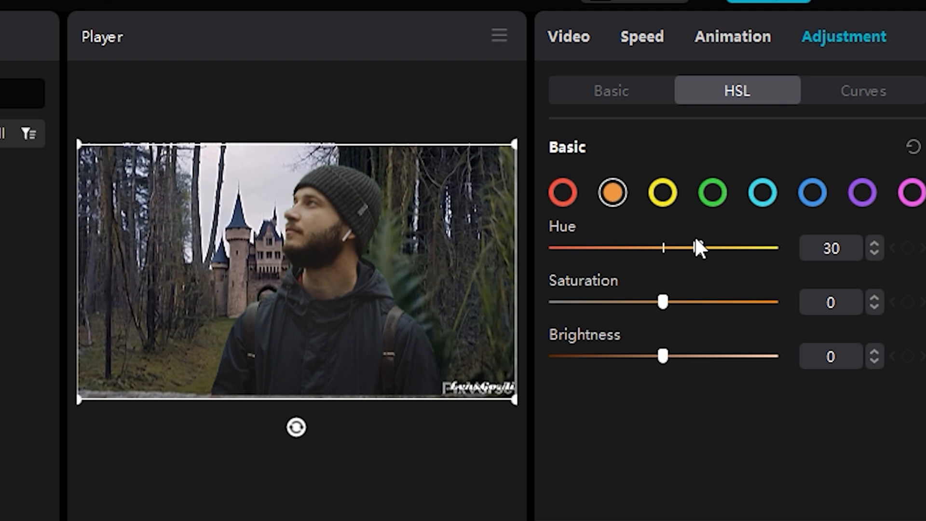
drag(685, 249, 615, 249)
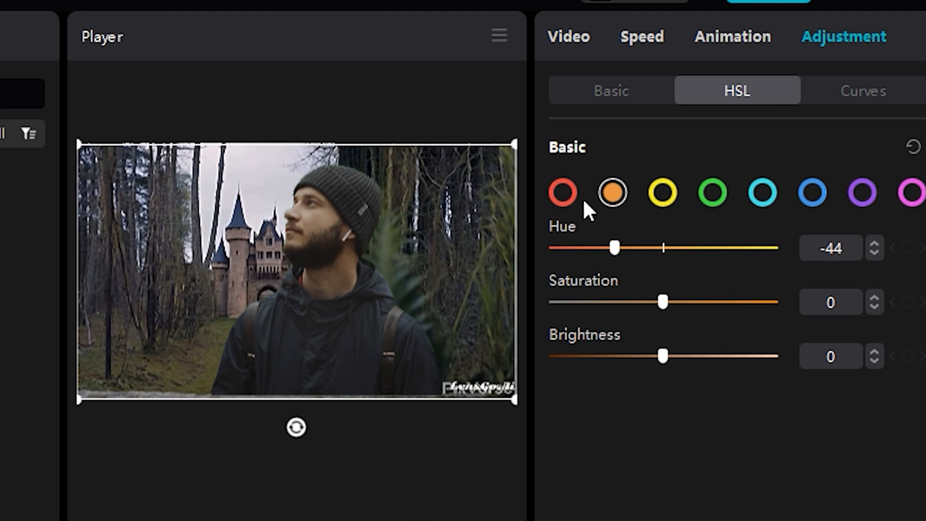
click(564, 194)
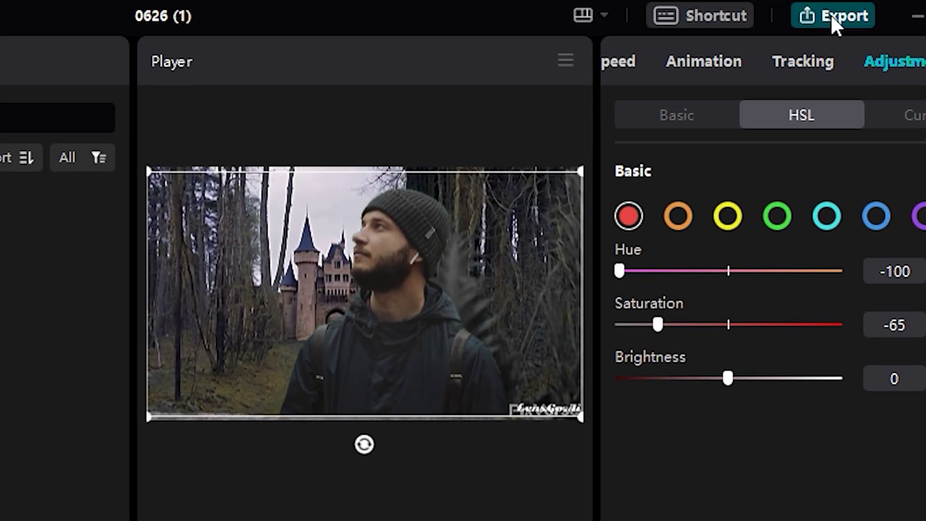
Bring up the export settings at 4K, H.264, mp4, 30fps.
click(833, 16)
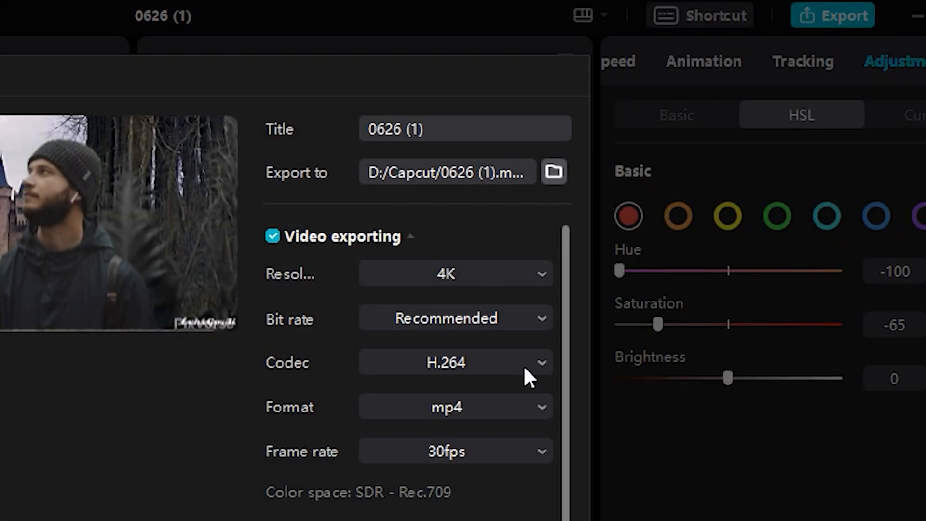